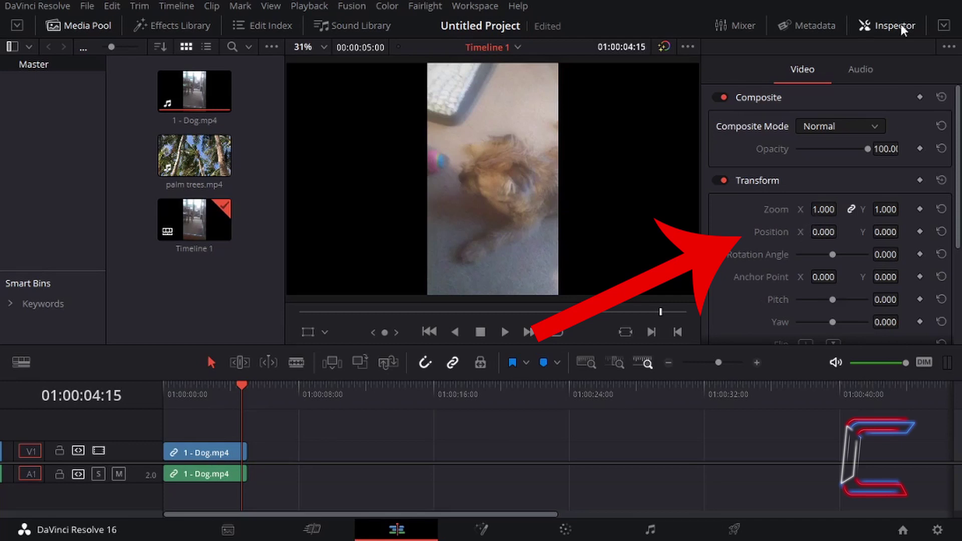
Select the Dog clip and raise its Inspector Zoom to 2.590
left_click(205, 447)
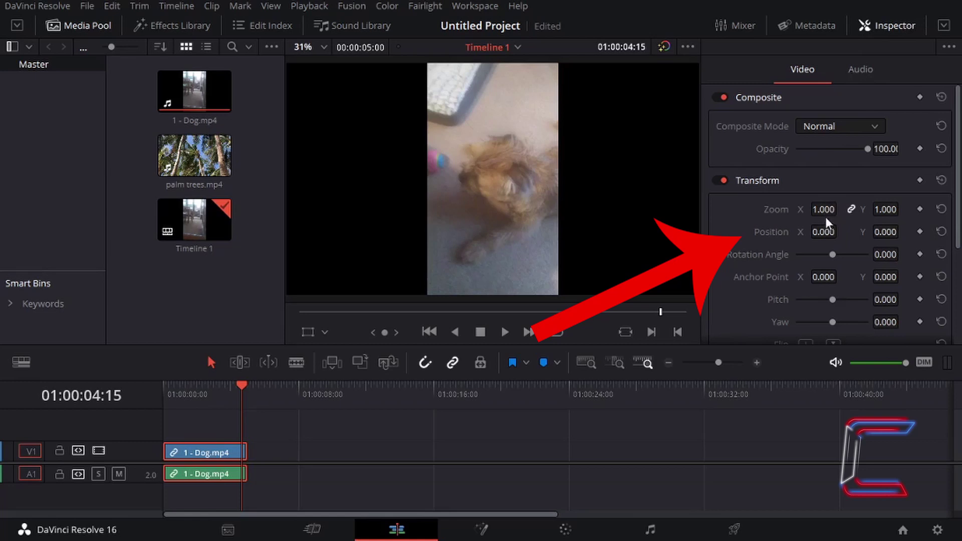
left_click_drag(823, 209, 841, 209)
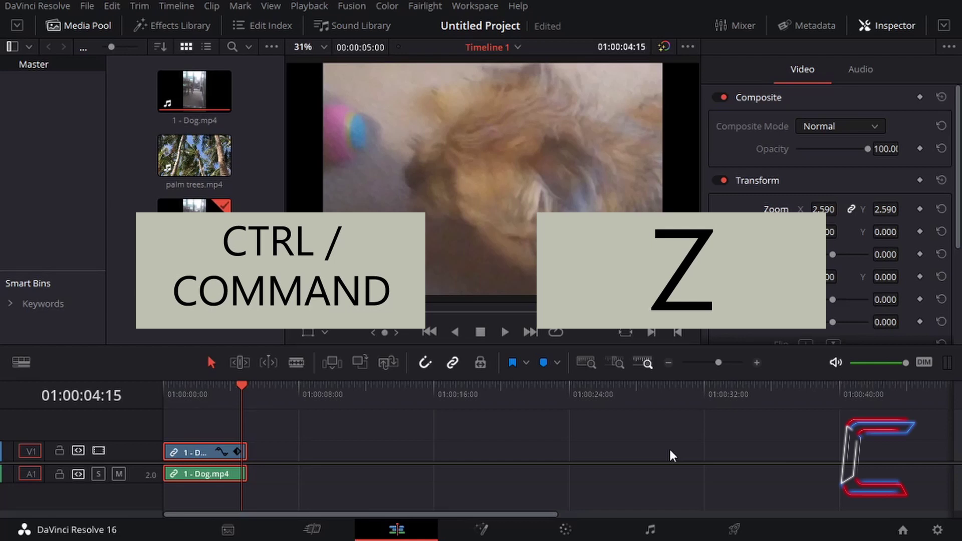
Undo the zoom change and reset the Dog clip's Zoom to 1.000
key("ctrl+z")
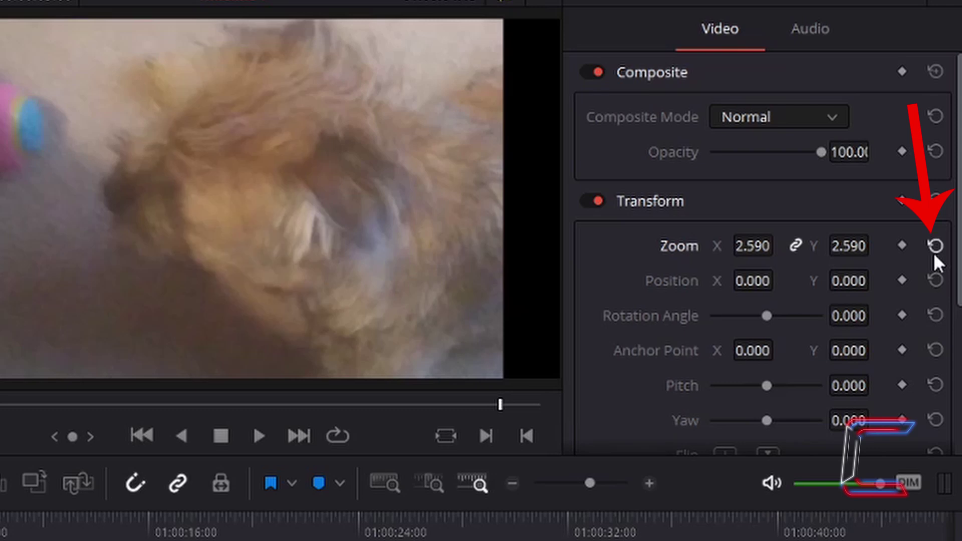
left_click(935, 246)
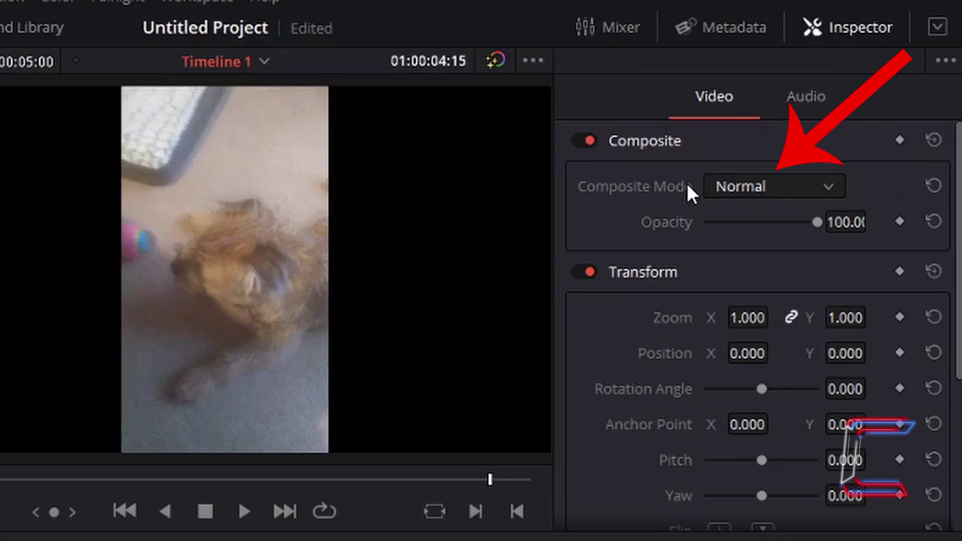
Change the Dog clip's Composite Mode to Color in the Inspector
left_click(831, 184)
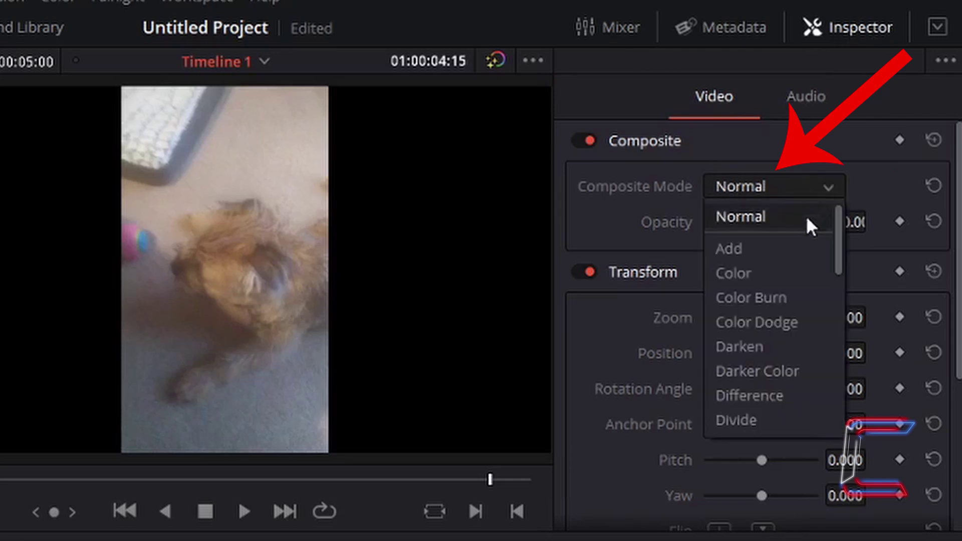
left_click(765, 284)
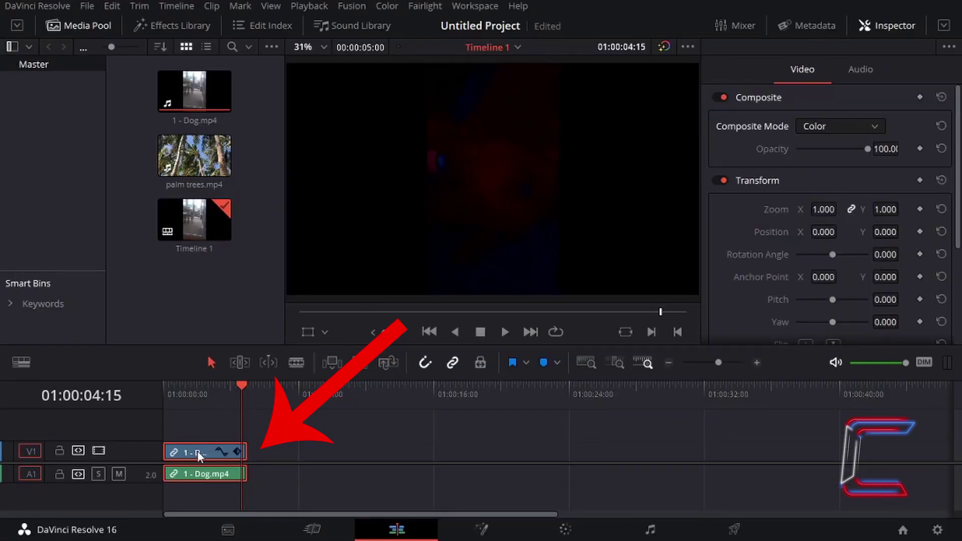
Open the Remove Attributes dialog from the Dog clip's context menu
right_click(197, 451)
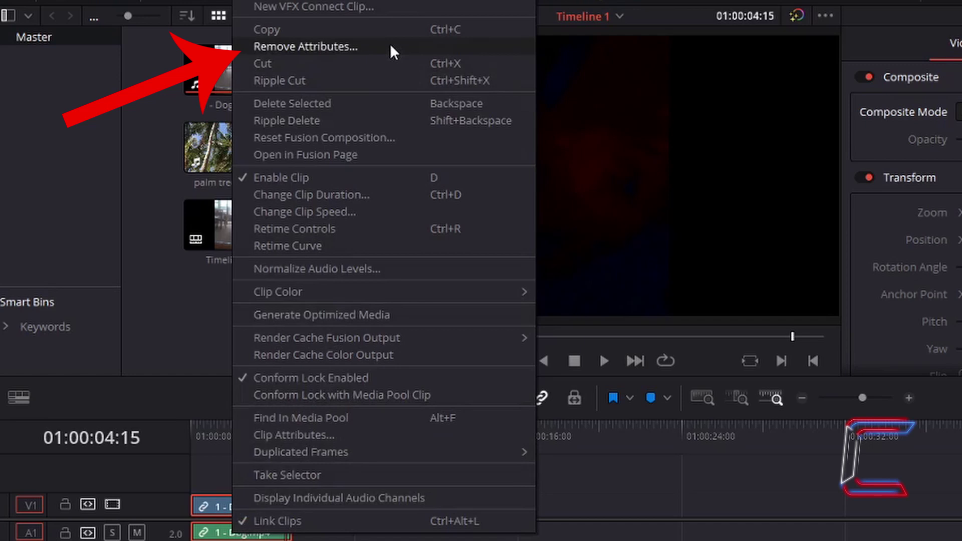
left_click(390, 46)
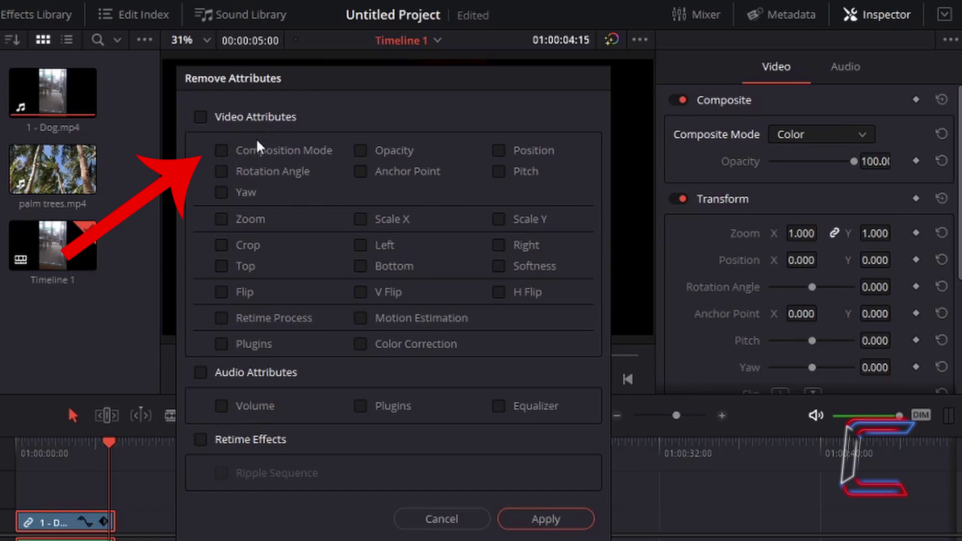
Tick Composition Mode in Remove Attributes and apply, restoring Normal mode
left_click(223, 150)
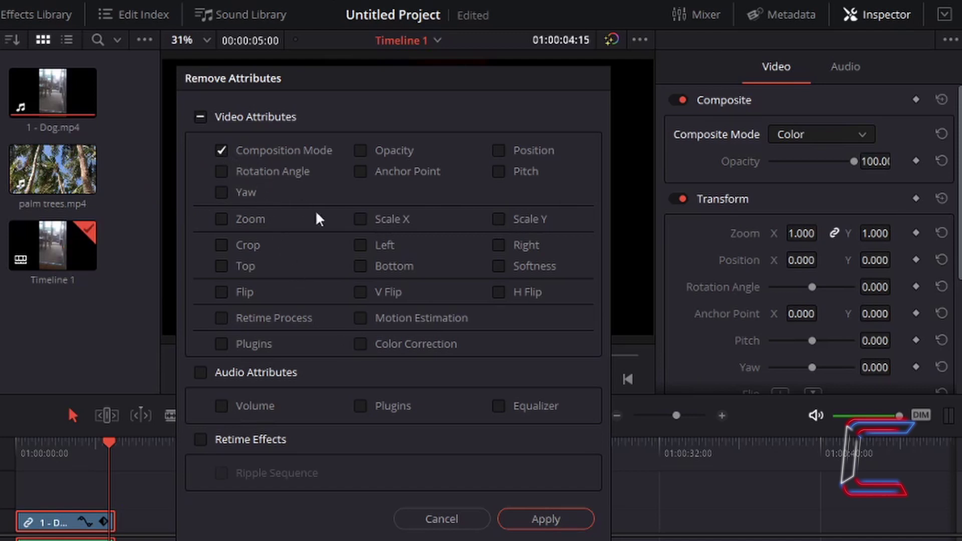
left_click(564, 519)
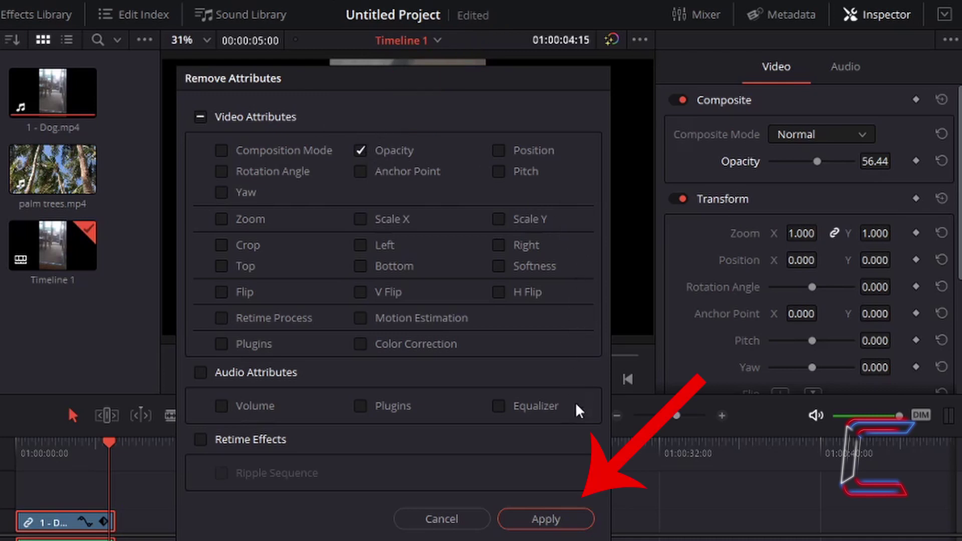
Apply the Opacity removal so the Dog clip returns to 100 opacity
left_click(560, 521)
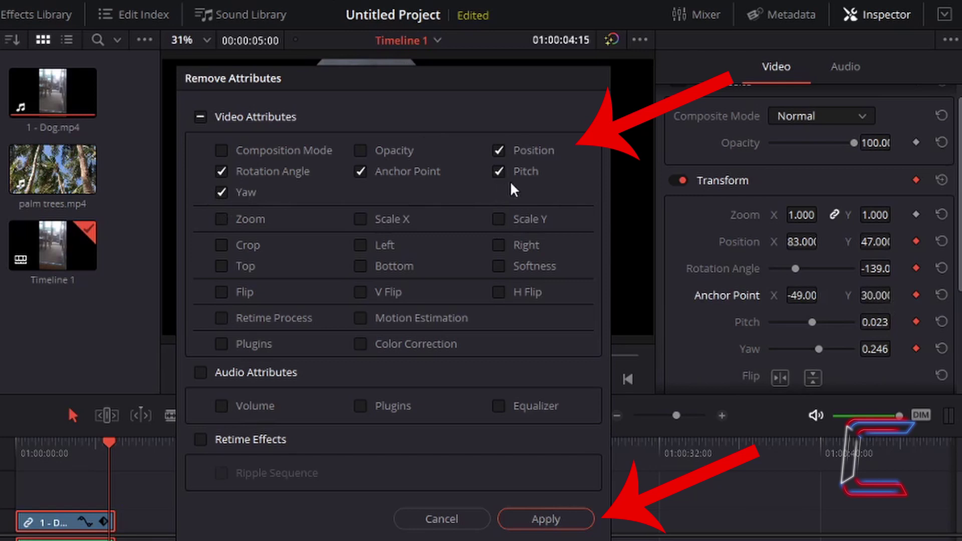
Apply removal of Position, Rotation Angle, Anchor Point, Pitch and Yaw
left_click(546, 520)
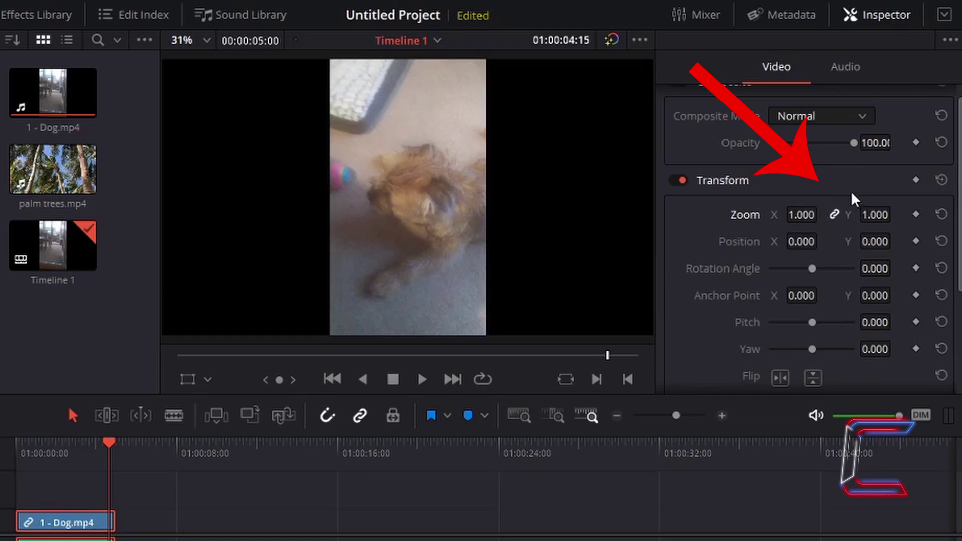
Drag the Dog clip's Inspector Zoom up to 1.340
mouse_move(801, 215)
left_mouse_down()
mouse_move(852, 215)
mouse_move(807, 223)
left_mouse_up()
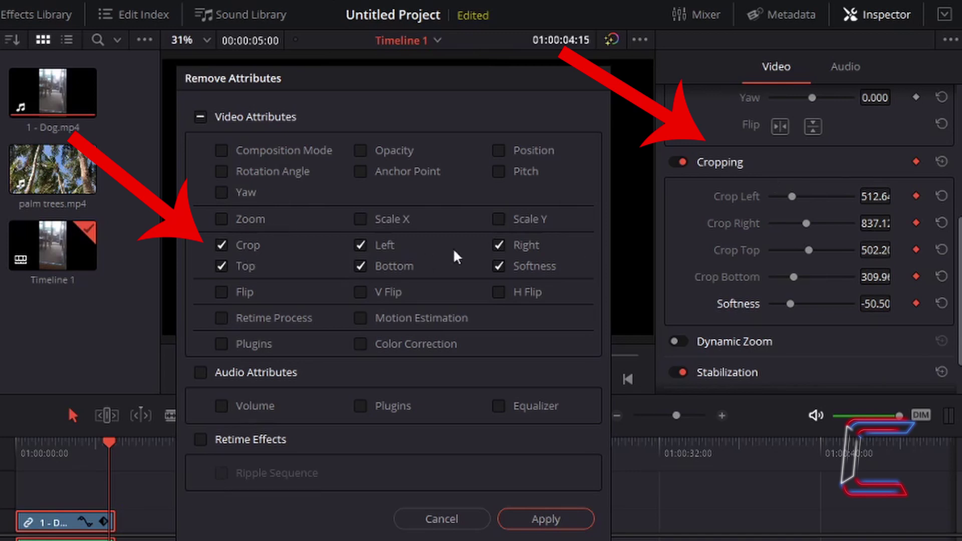
Untick and re-tick the Crop attributes in Remove Attributes
left_click(221, 245)
left_click(221, 245)
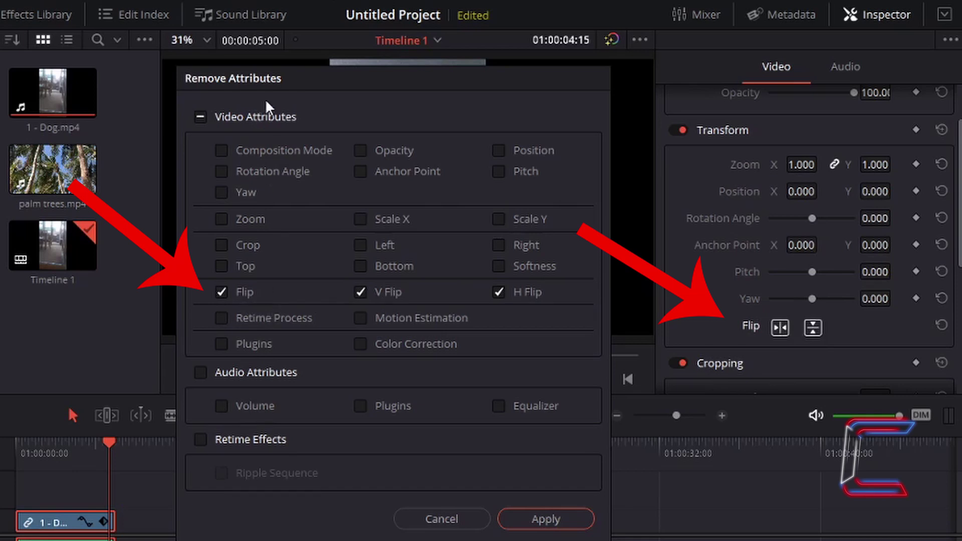
Toggle the V Flip and Flip boxes, leave Flip ticked, and apply the flip removal
left_click(356, 291)
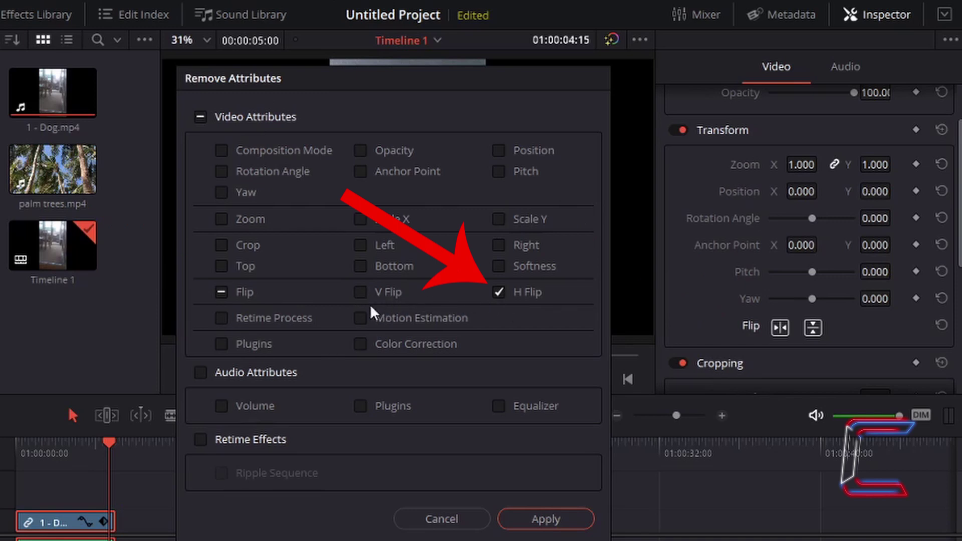
left_click(284, 292)
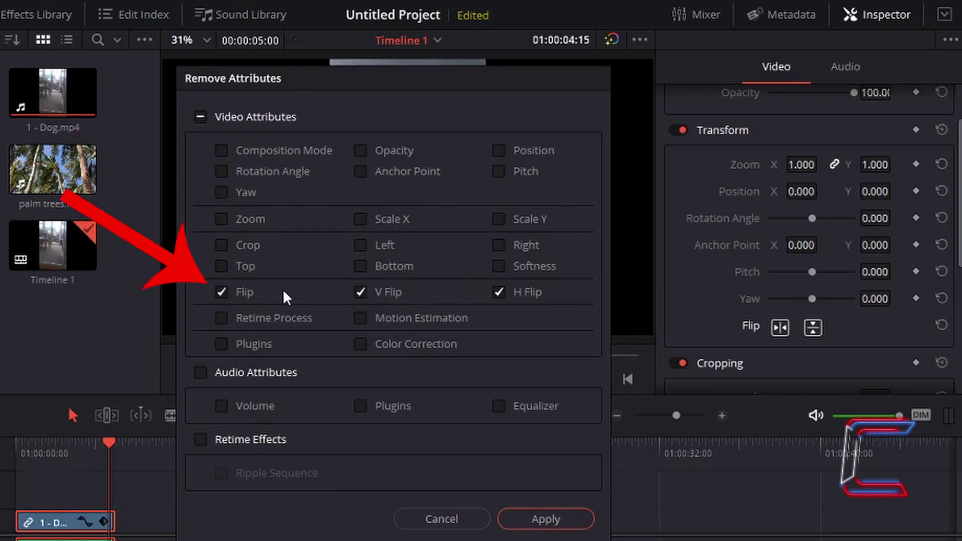
left_click(221, 291)
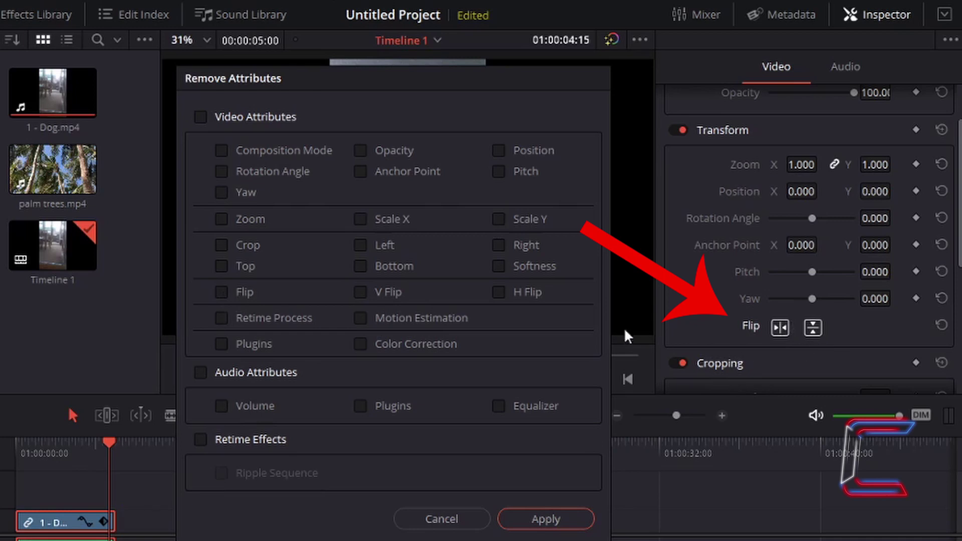
left_click(223, 292)
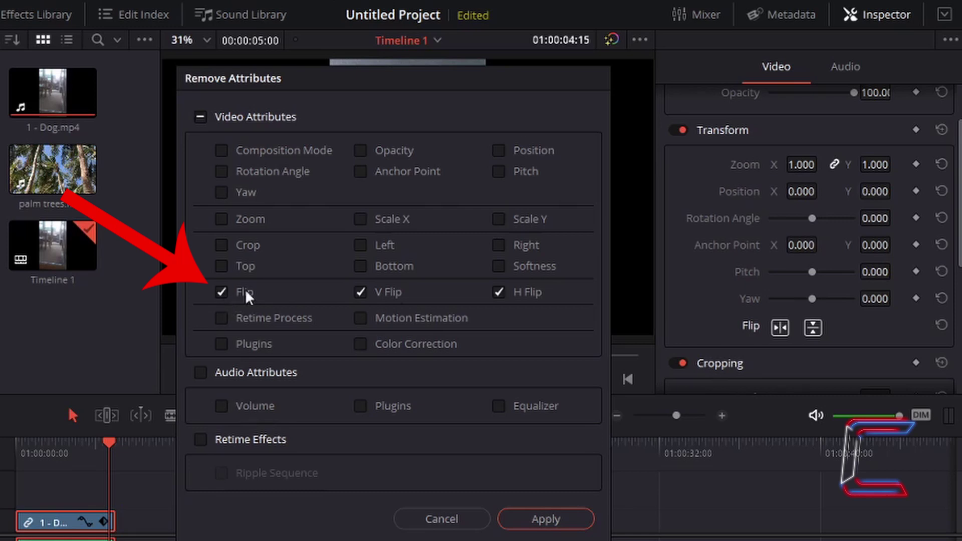
left_click(542, 519)
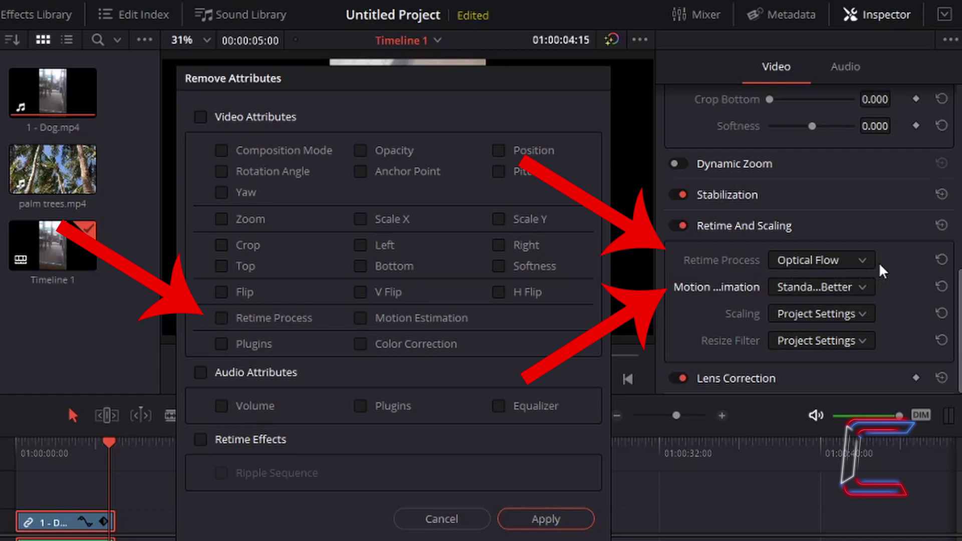
Reset the Dog clip's retime process and motion estimation from Optical Flow to Project Settings
left_click(222, 316)
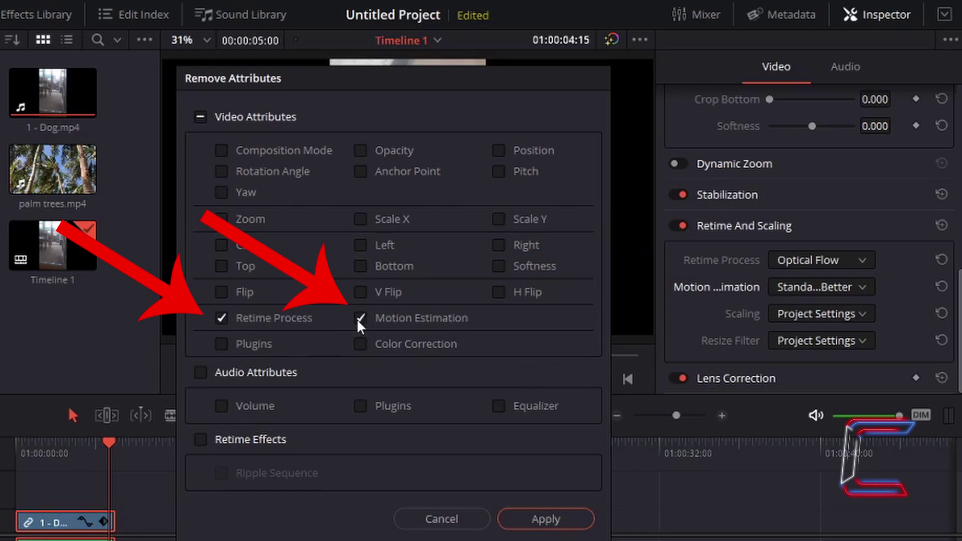
left_click(546, 516)
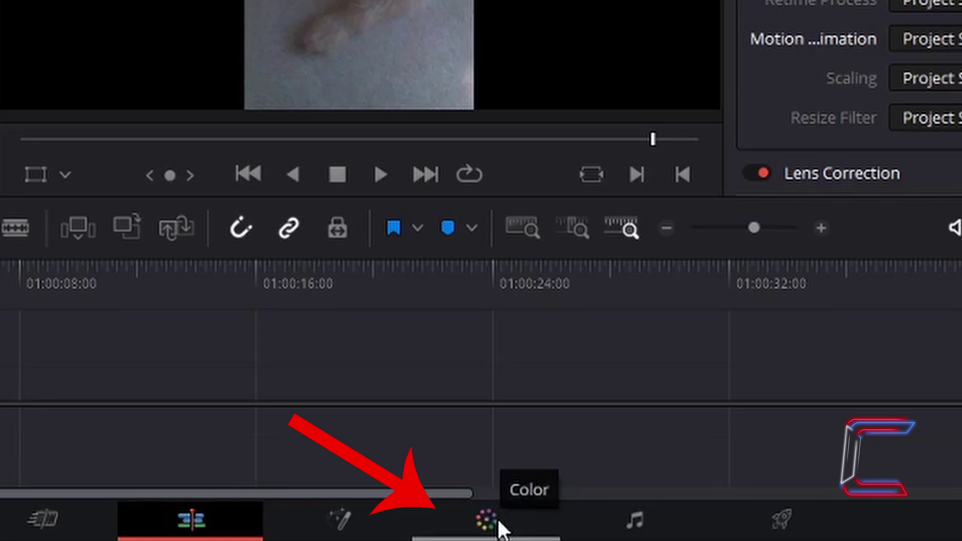
Give the Dog clip a strong blue Offset grade (23.60, 21.24, 62.79) on the Color page
left_click(486, 521)
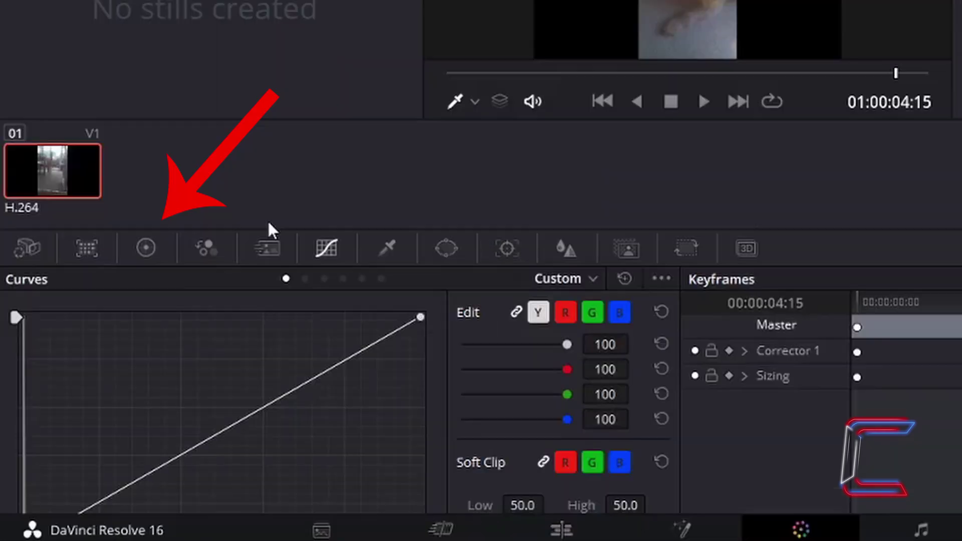
left_click(149, 255)
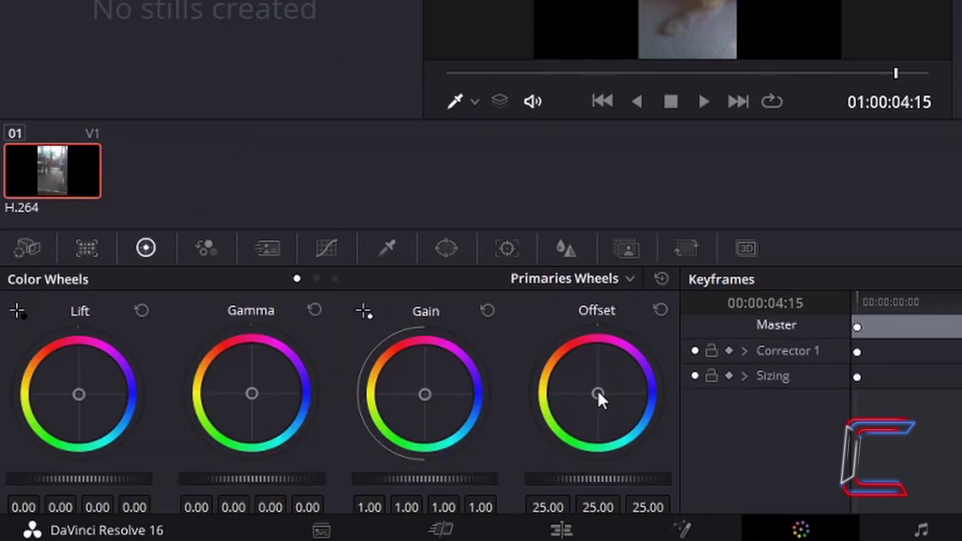
left_click_drag(598, 393, 598, 393)
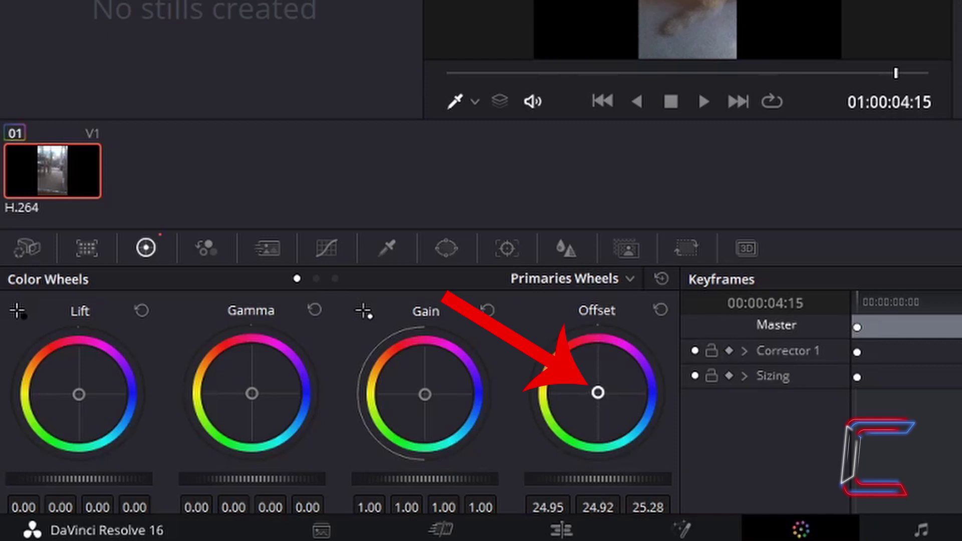
left_click_drag(598, 393, 631, 395)
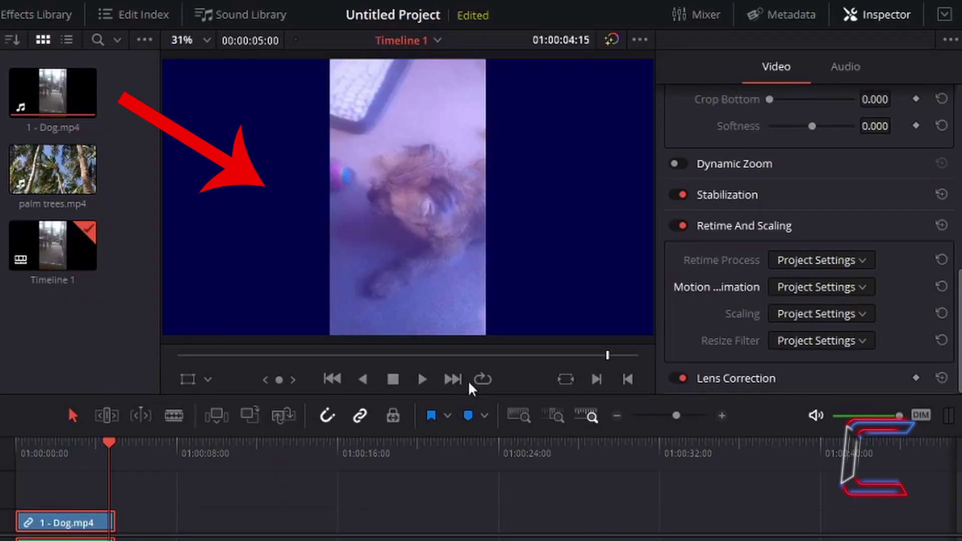
Bring up the Remove Attributes dialog for the blue-tinted Dog clip with Alt+Shift+V
key("alt+shift+v")
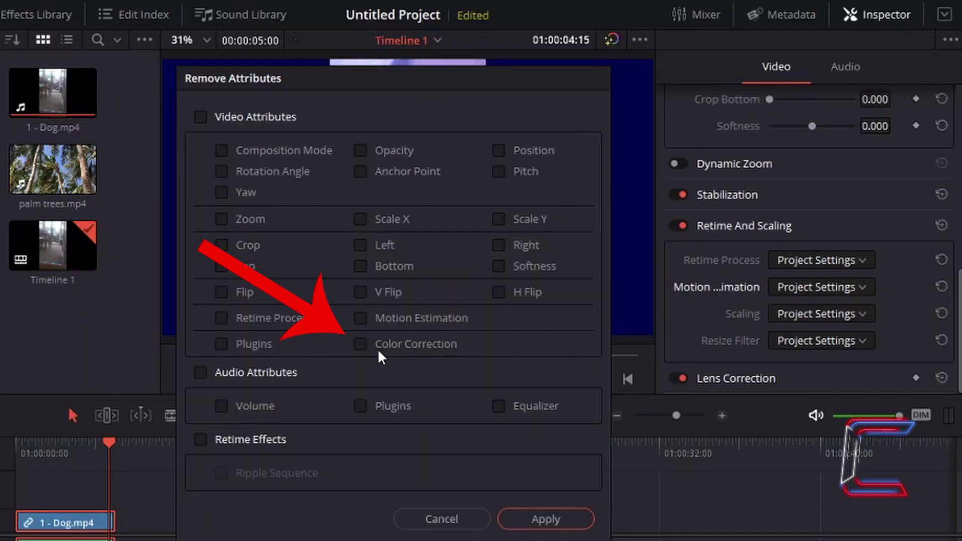
Strip the Dog clip's plugins and colour correction, then reopen Remove Attributes with Volume marked
left_click(222, 344)
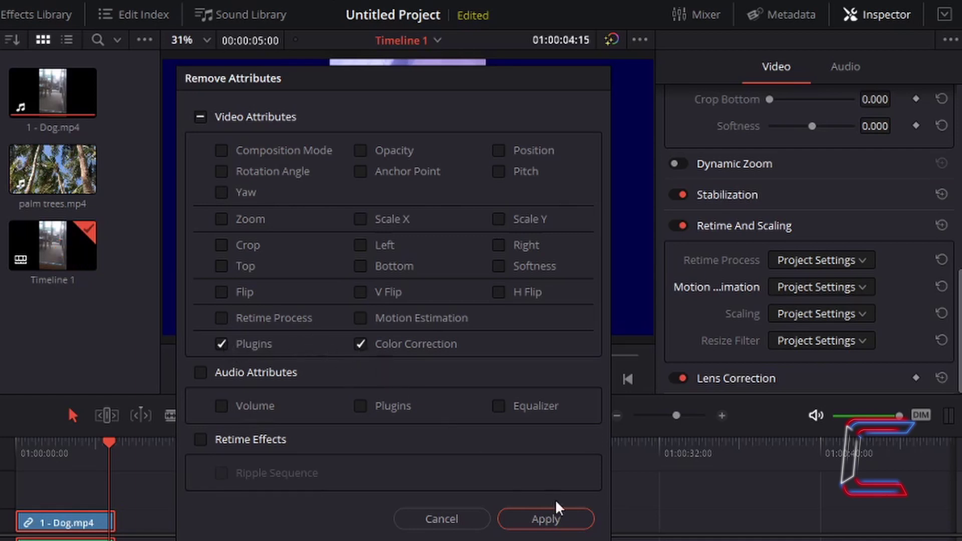
left_click(575, 526)
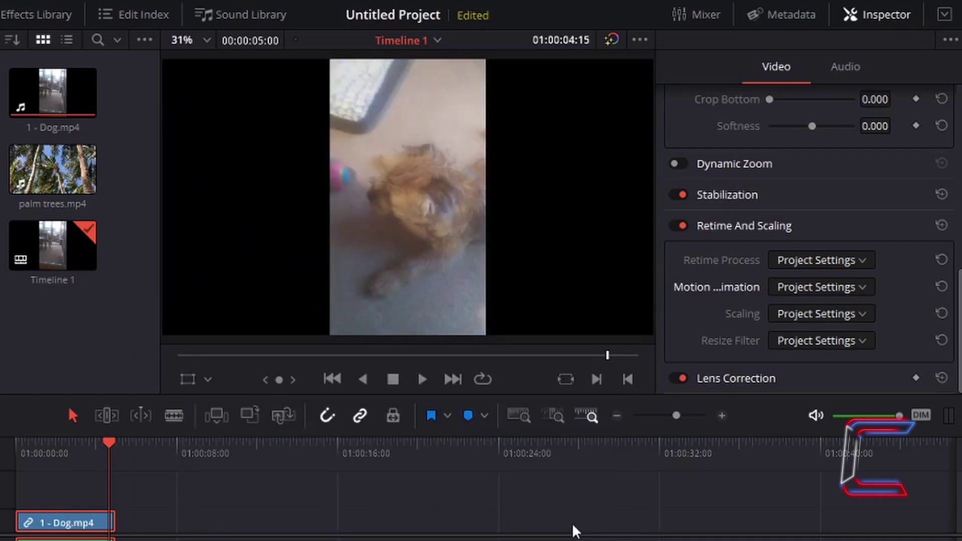
left_click(374, 411)
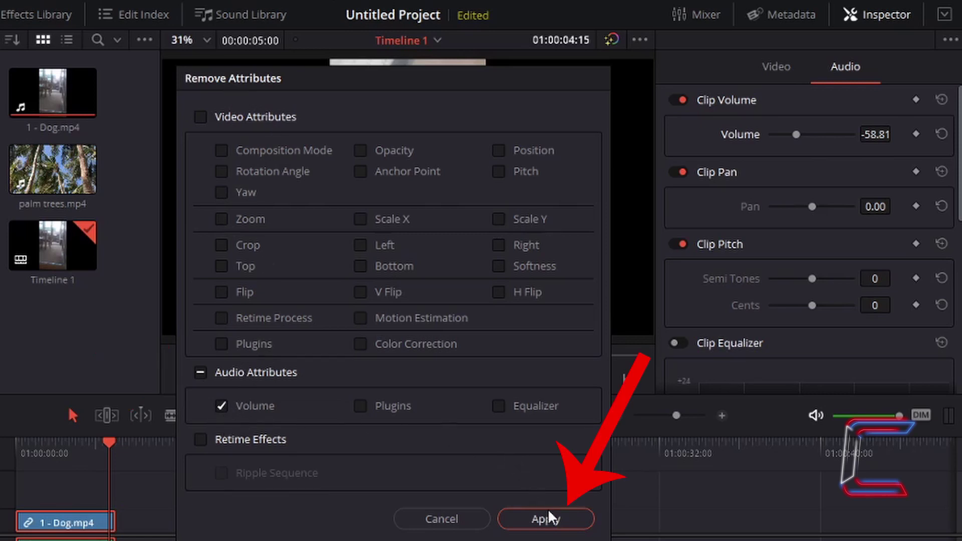
Reset the Dog clip's volume from -58.81 back to 0.00
left_click(572, 526)
scroll(730, 225, "down", 1)
scroll(730, 225, "up", 1)
scroll(730, 225, "down", 5)
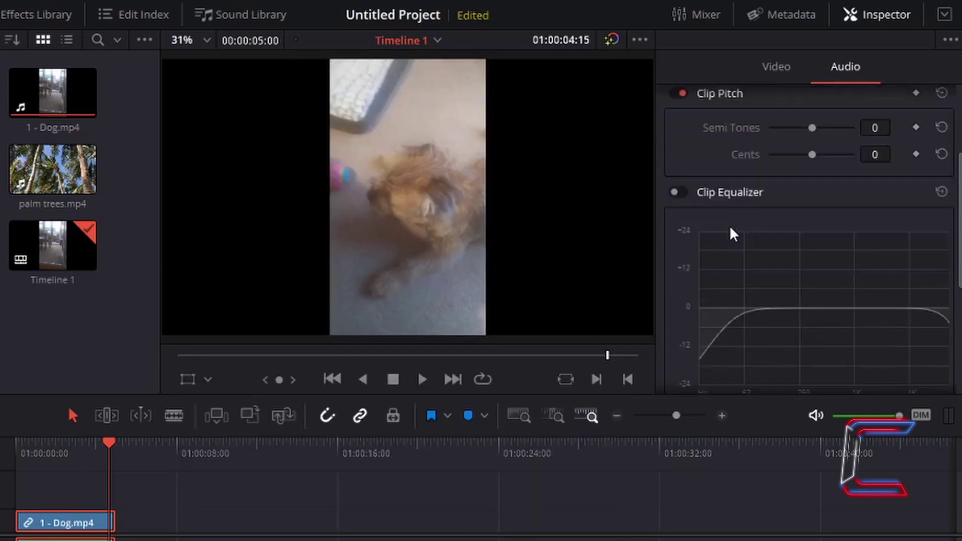
scroll(730, 226, "down", 2)
scroll(771, 263, "up", 1)
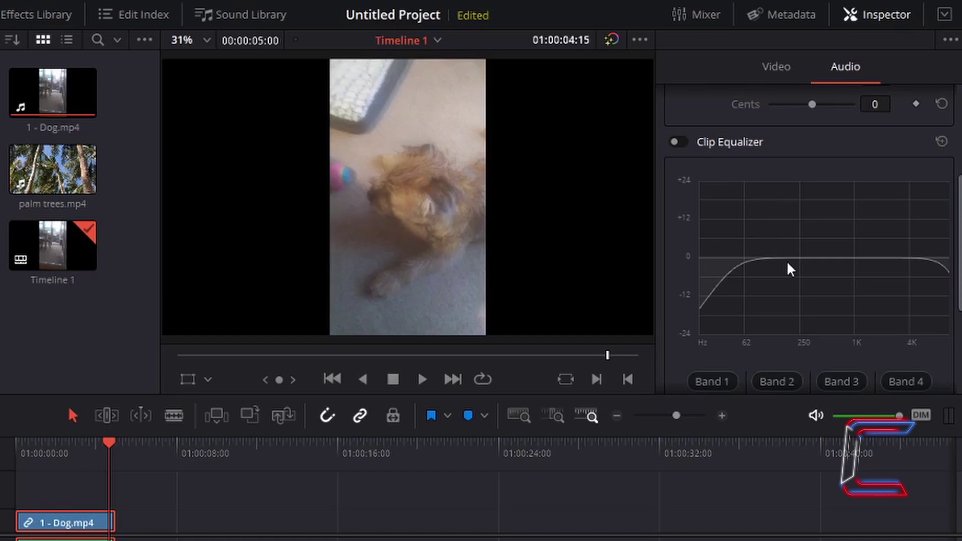
Enable the Clip Equalizer and boost band 2 to about +16 dB around 62 Hz
scroll(690, 160, "up", 1)
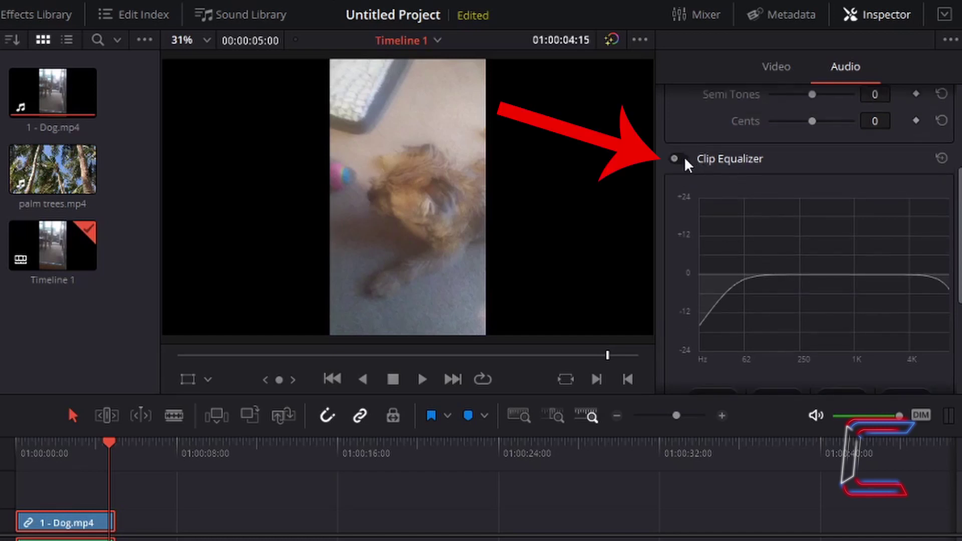
left_click(681, 159)
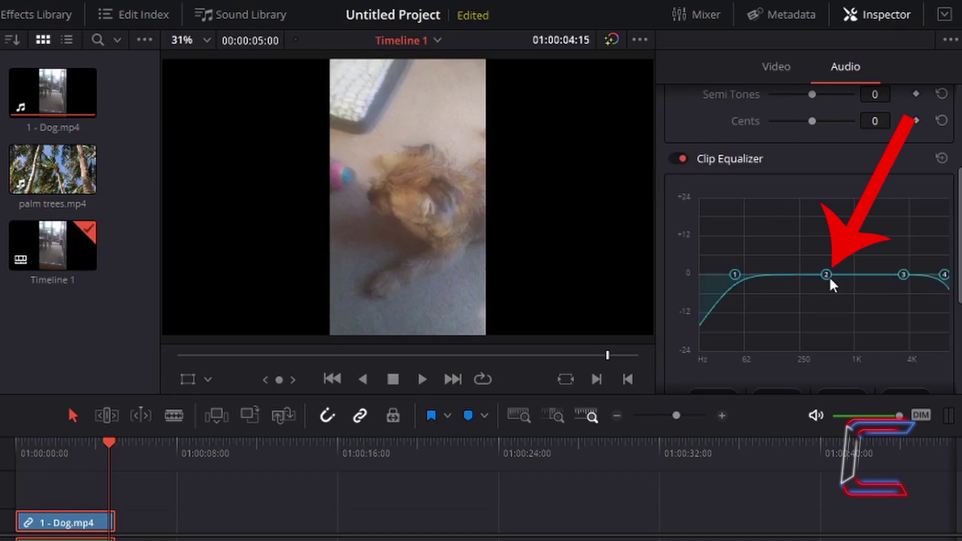
left_click_drag(830, 280, 820, 217)
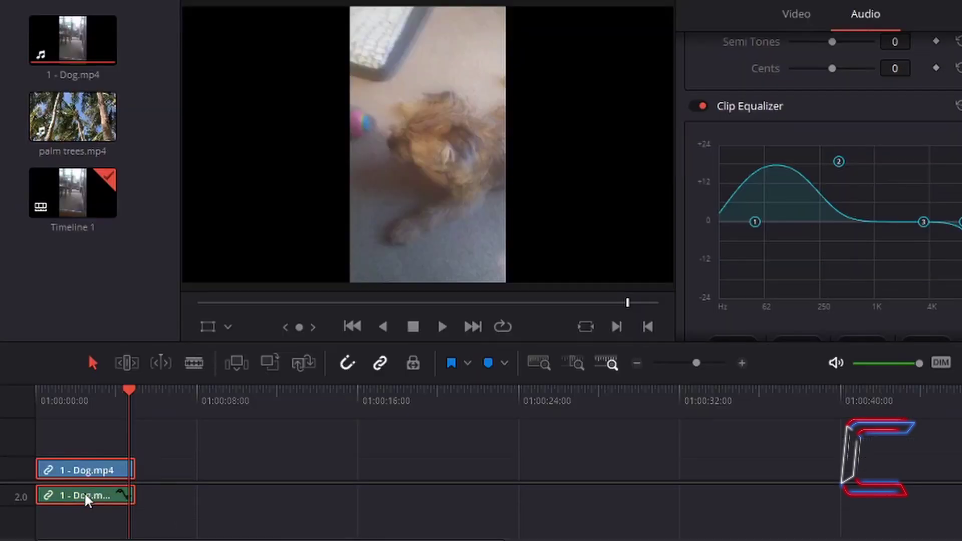
Remove the equalizer from the Dog clip through Remove Attributes
right_click(64, 539)
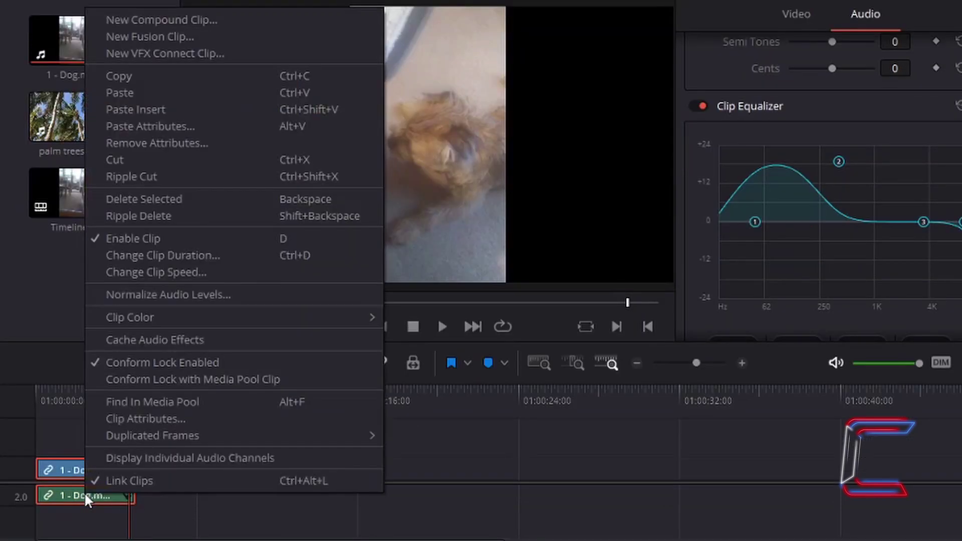
left_click(191, 144)
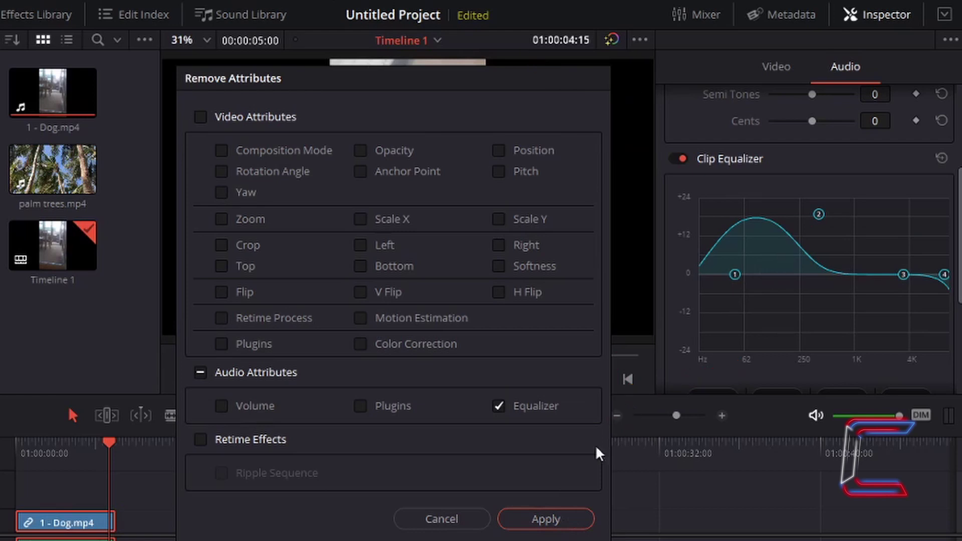
left_click(552, 516)
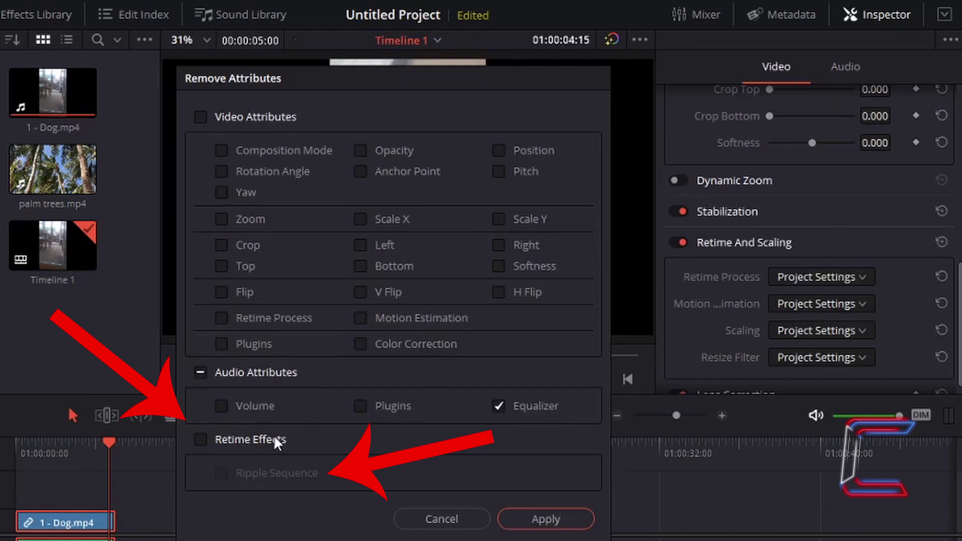
Leave Retime Effects unticked and cancel the Remove Attributes dialog without applying
left_click(201, 439)
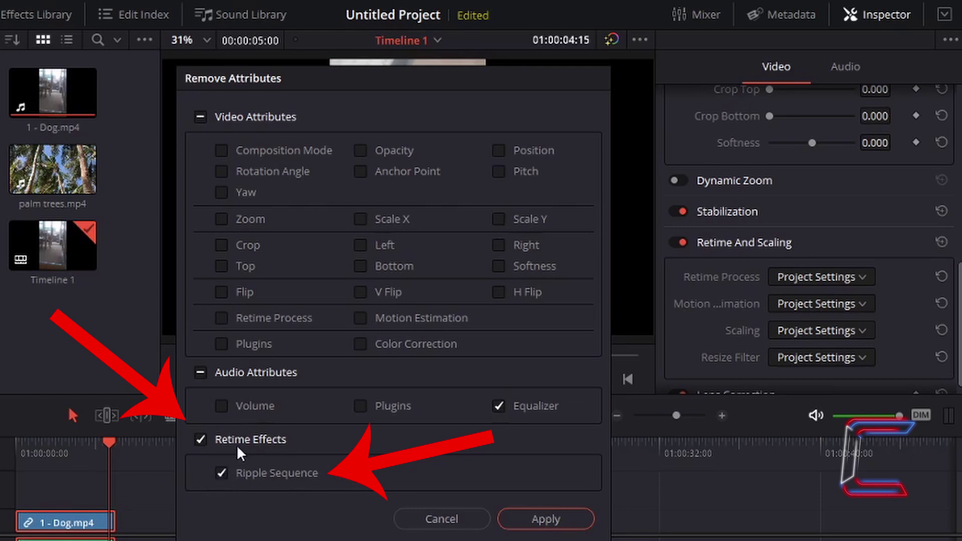
left_click(201, 439)
left_click(440, 516)
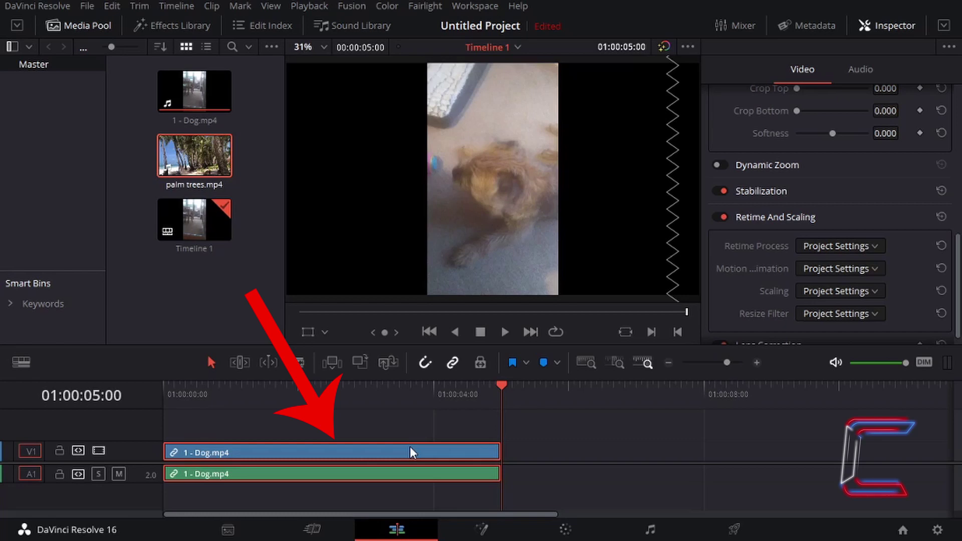
Show the Dog clip's retime controls and slow it to stretch from 5 seconds to about 01:00:08:00
right_click(410, 448)
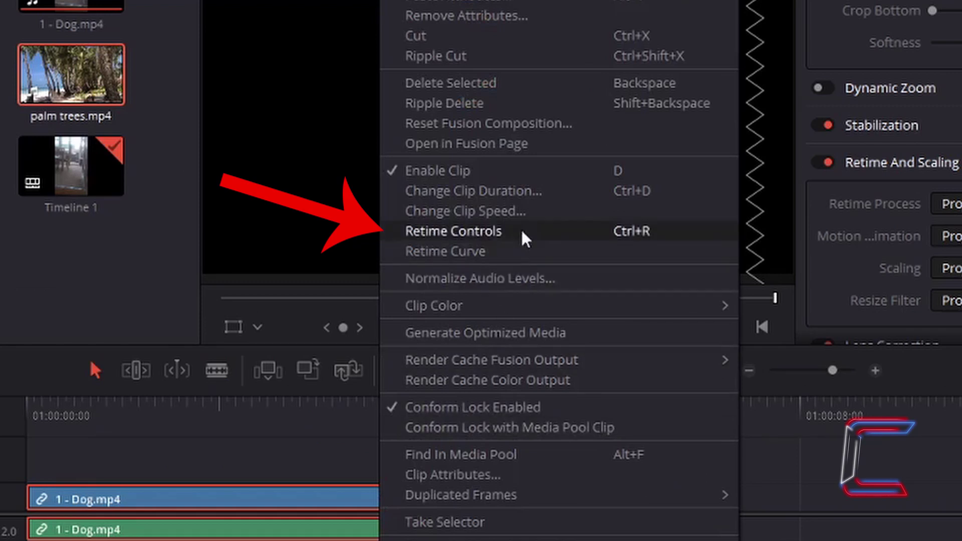
left_click(521, 232)
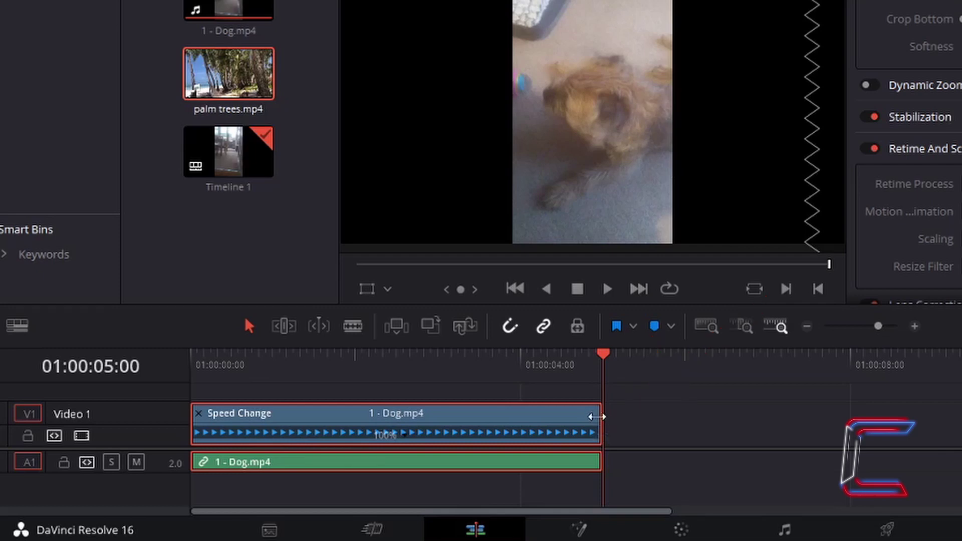
left_click_drag(597, 416, 851, 431)
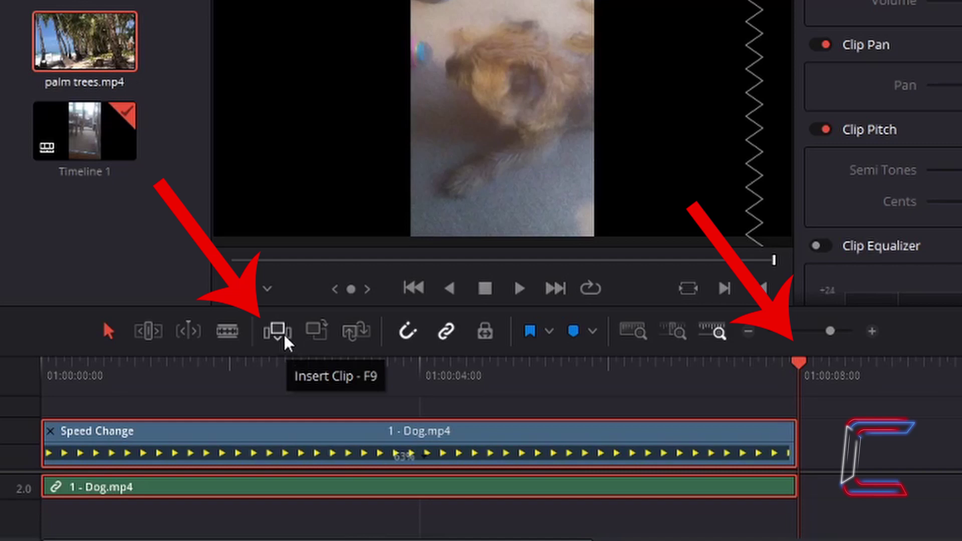
Insert palm trees.mp4 at 01:00:08:00, right after the slowed Dog clip
left_click(278, 331)
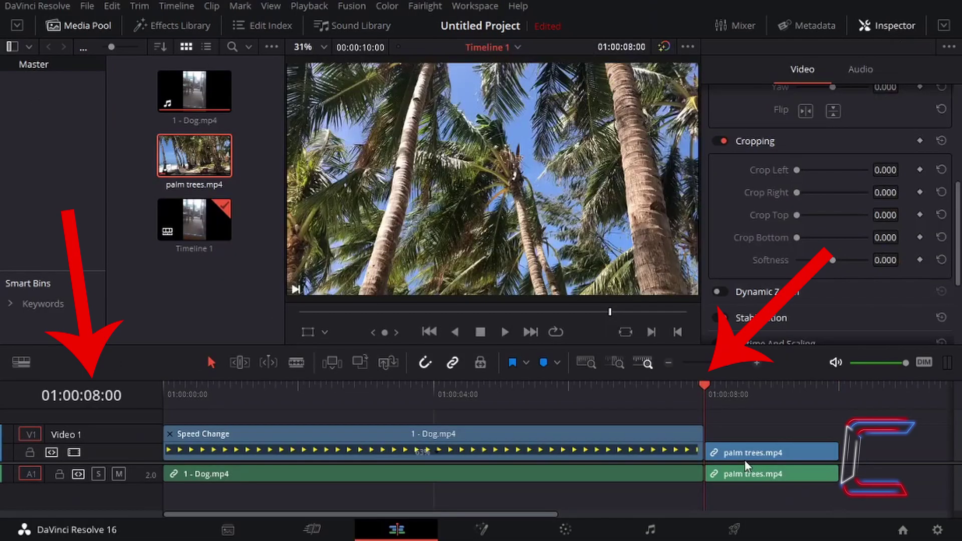
Remove the Dog clip's retime effects without rippling, then jump to the palm trees clip
right_click(610, 437)
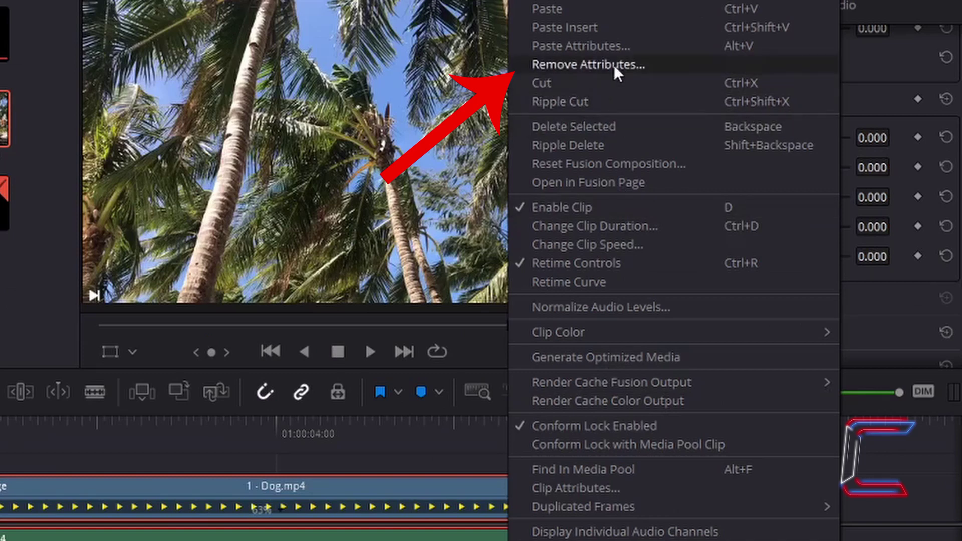
left_click(665, 68)
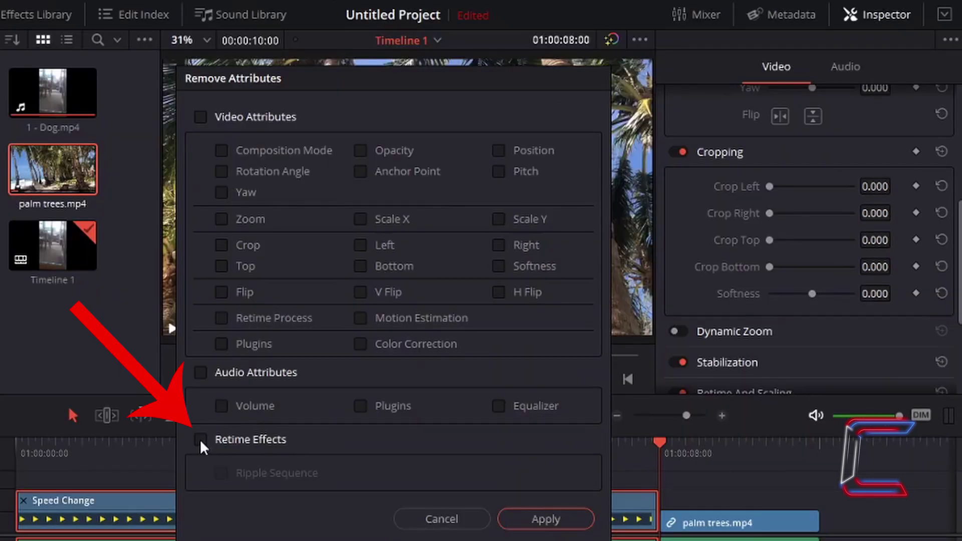
left_click(200, 439)
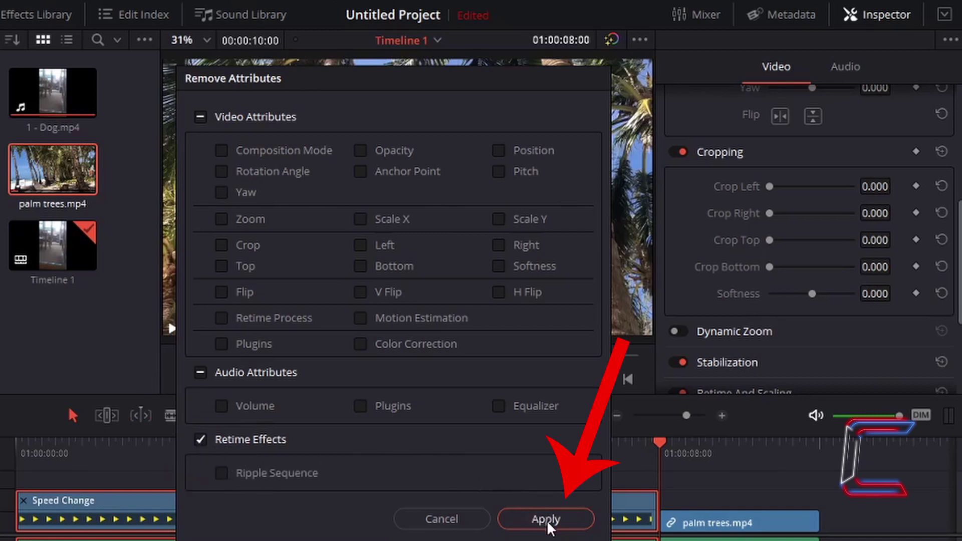
left_click(575, 518)
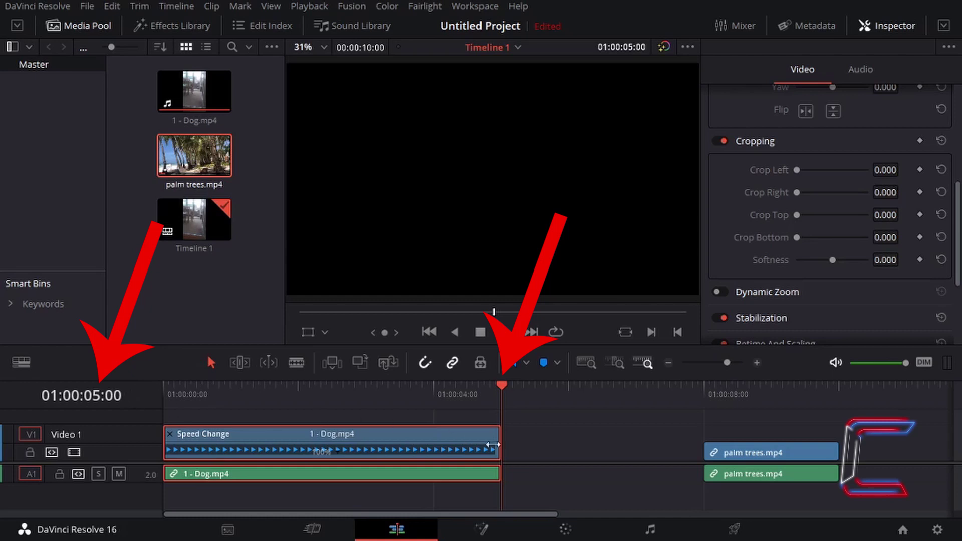
key("Down")
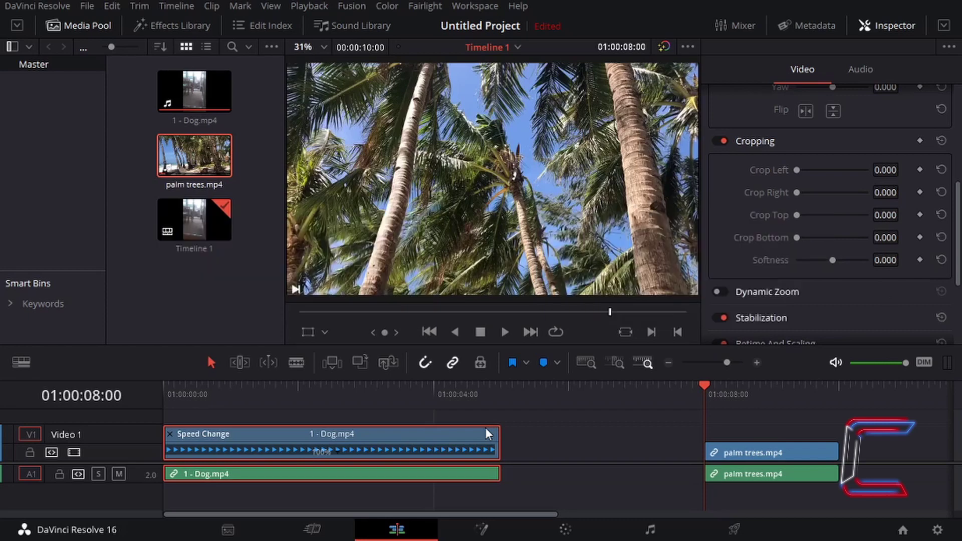
Undo, then remove the Dog clip's retime effects with Ripple Sequence so palm trees starts at 01:00:05:00
key("ctrl+z")
right_click(485, 430)
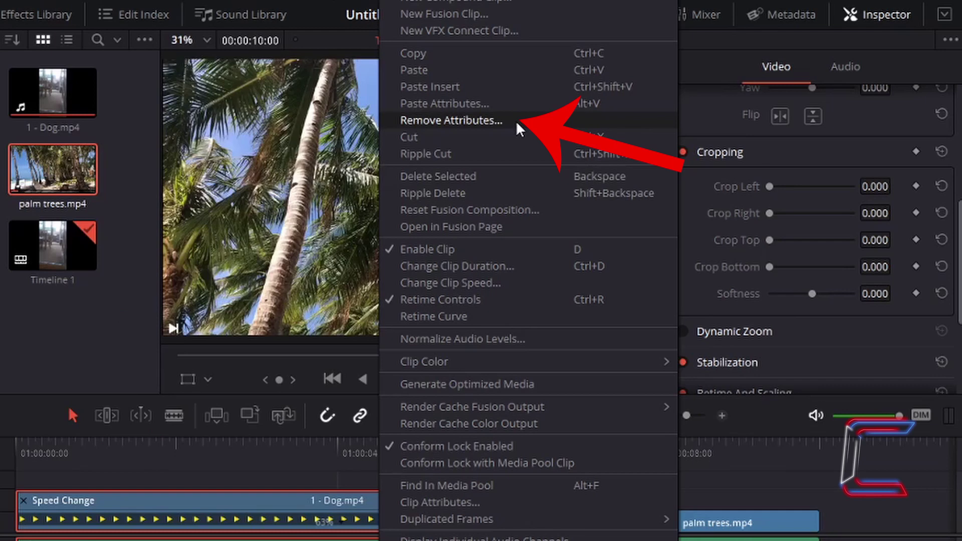
left_click(516, 121)
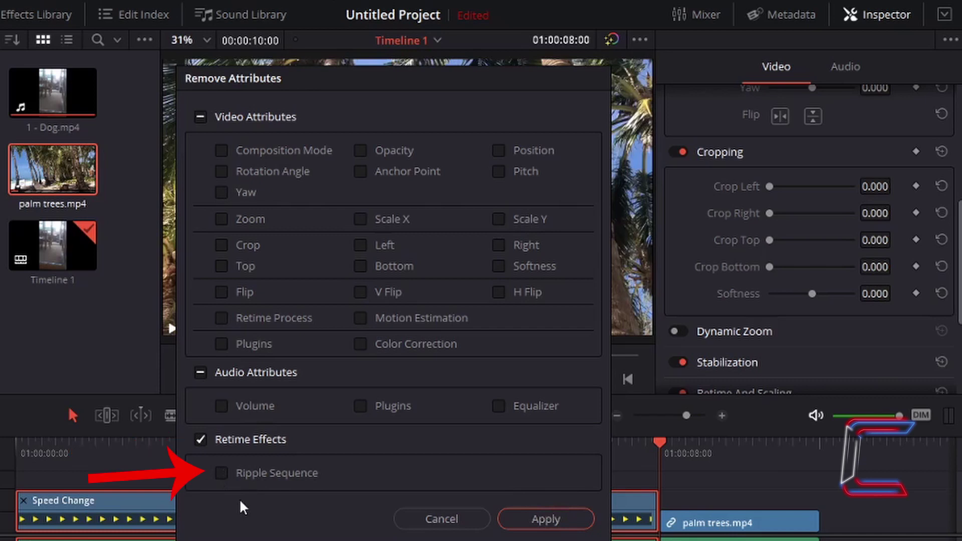
left_click(224, 475)
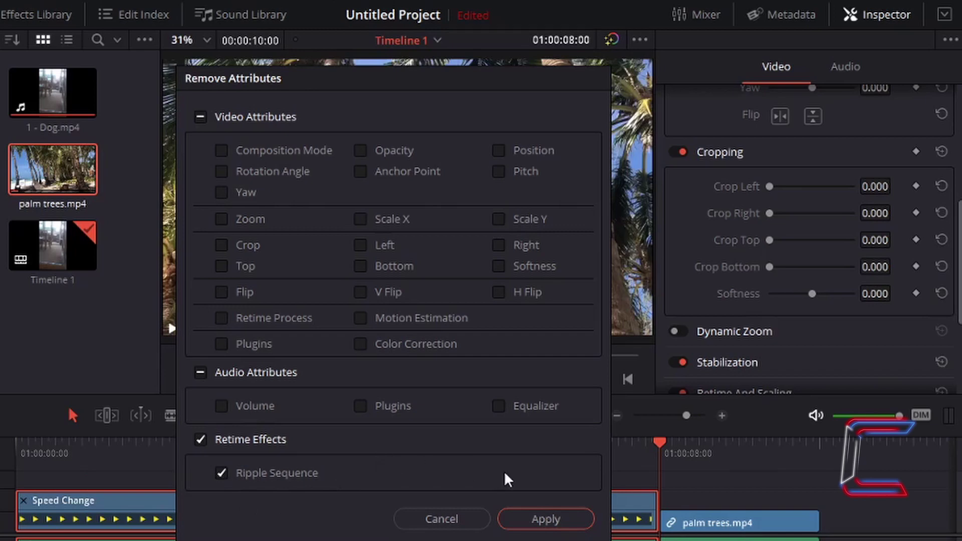
left_click(575, 519)
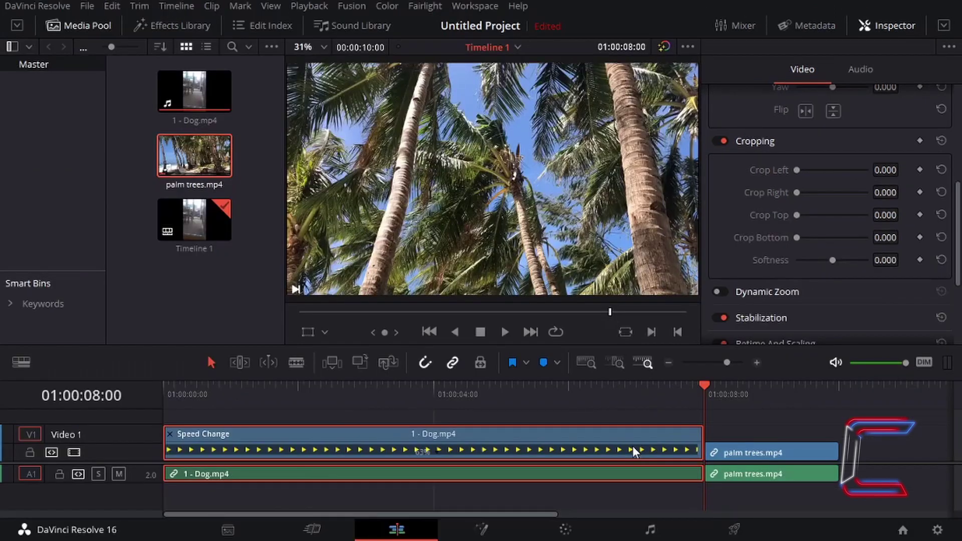
key("Up")
key("Up")
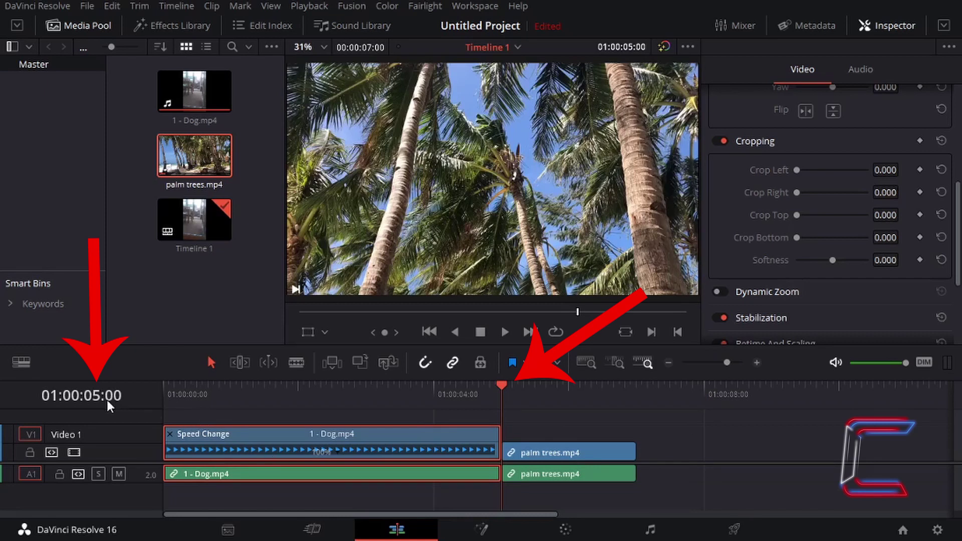
Reselect the Dog clip after the palm trees clip and open its Remove Attributes dialog
left_click(544, 457)
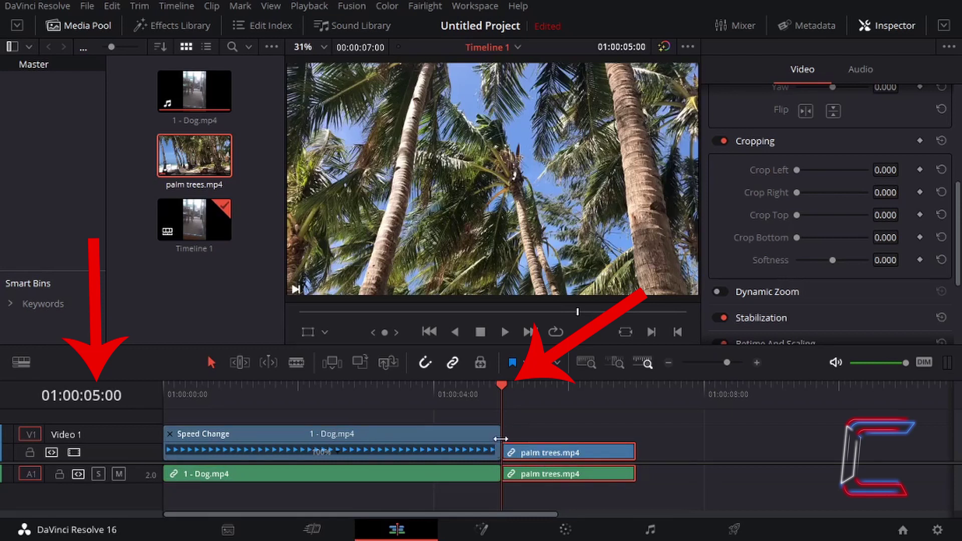
left_click(443, 437)
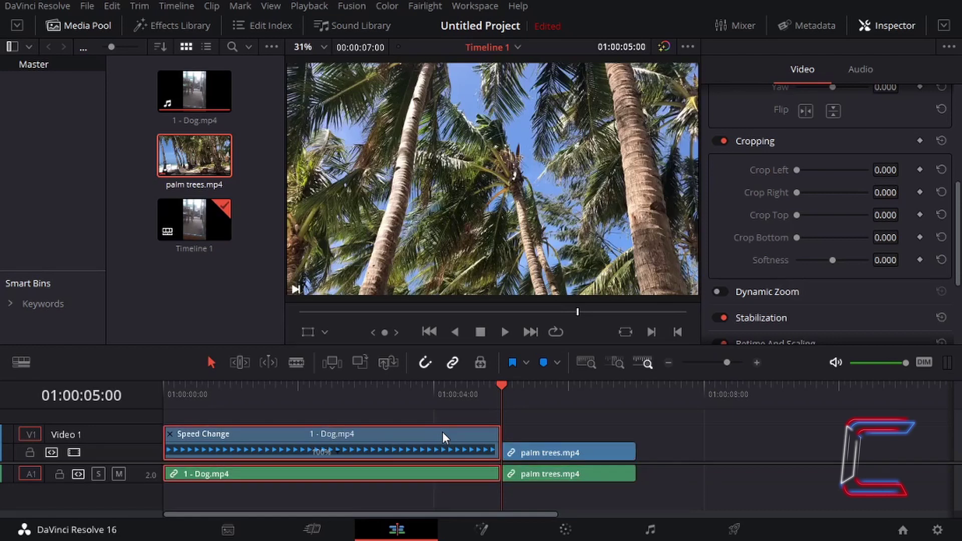
key("alt+shift+v")
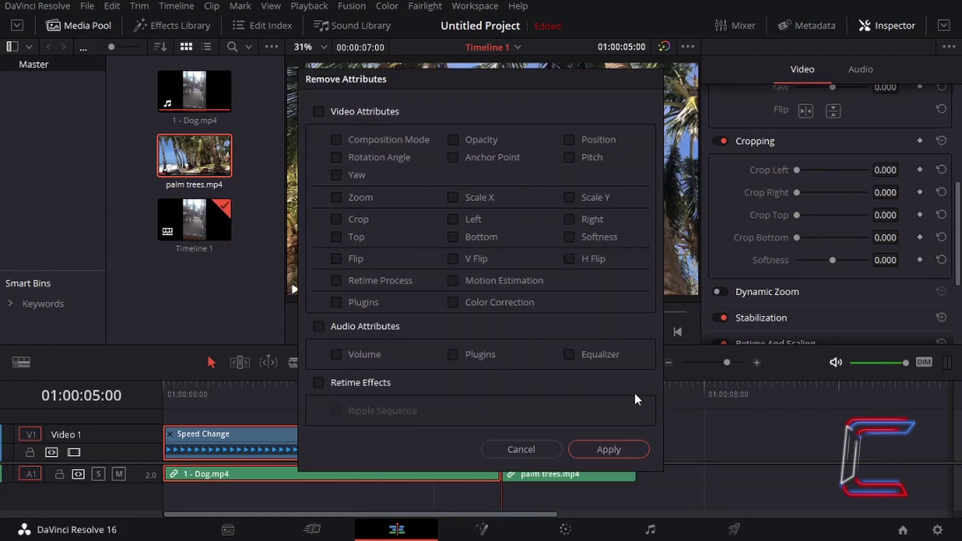